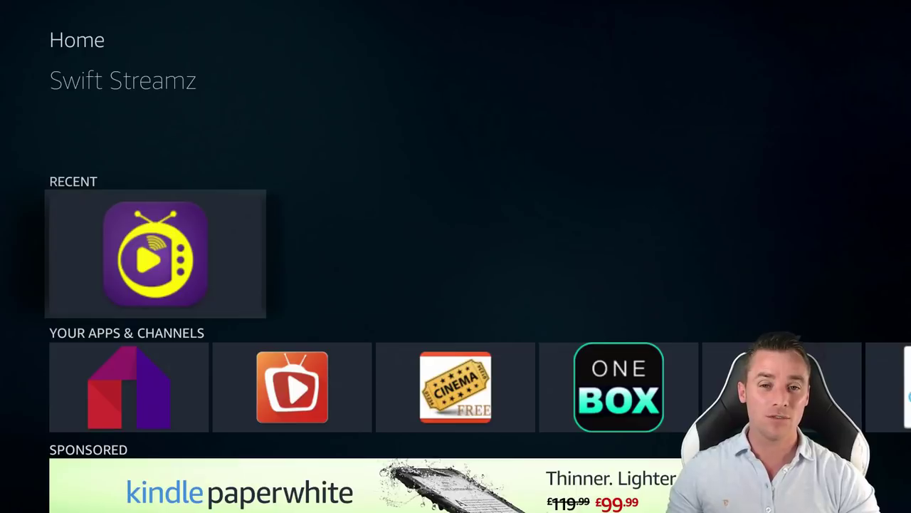
- Go from the home screen to the Fire TV Settings section
{"action": "key", "text": "Up"}
{"action": "key", "text": "Right"}
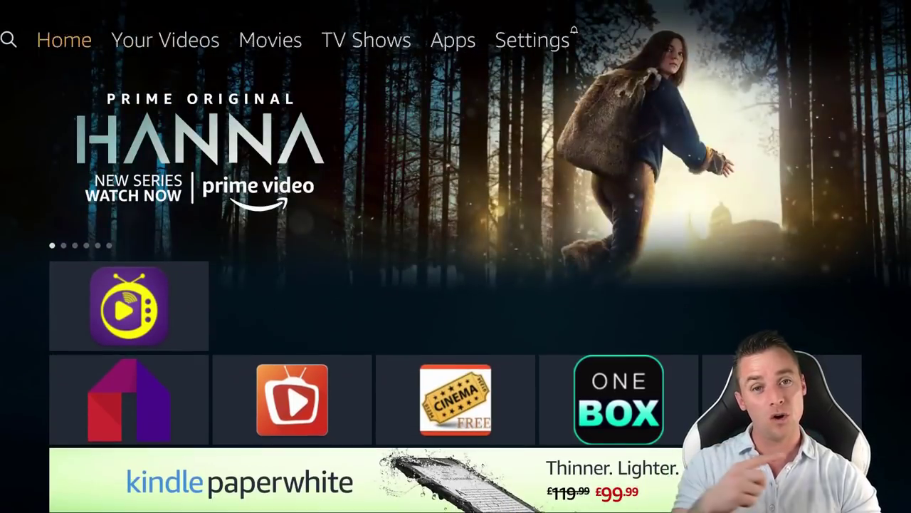
{"action": "key", "text": "Right"}
{"action": "key", "text": "Right"}
{"action": "key", "text": "Right"}
{"action": "key", "text": "Right"}
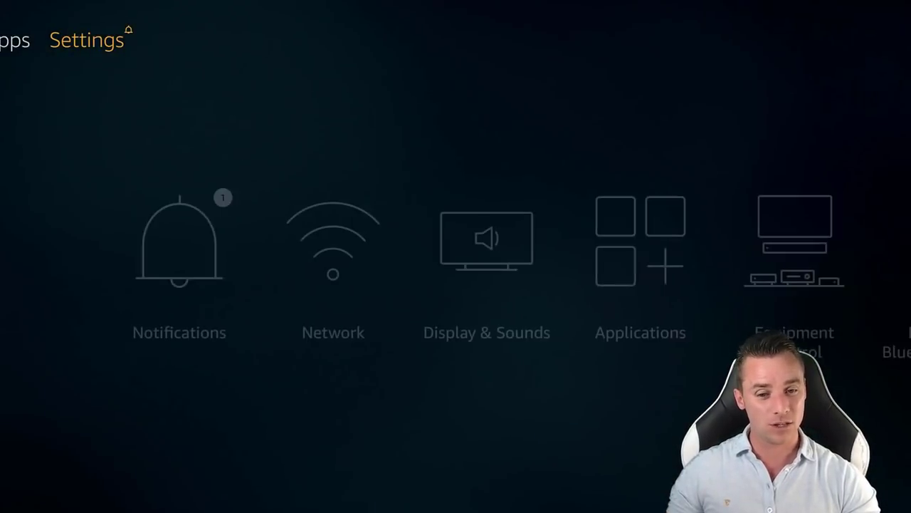
- Open the Developer Options of My Fire TV and check the Apps from Unknown Sources setting
{"action": "key", "text": "Down"}
{"action": "key", "text": "Right"}
{"action": "key", "text": "Right"}
{"action": "key", "text": "Right"}
{"action": "key", "text": "Right"}
{"action": "key", "text": "Right"}
{"action": "key", "text": "Right"}
{"action": "key", "text": "Right"}
{"action": "key", "text": "Right"}
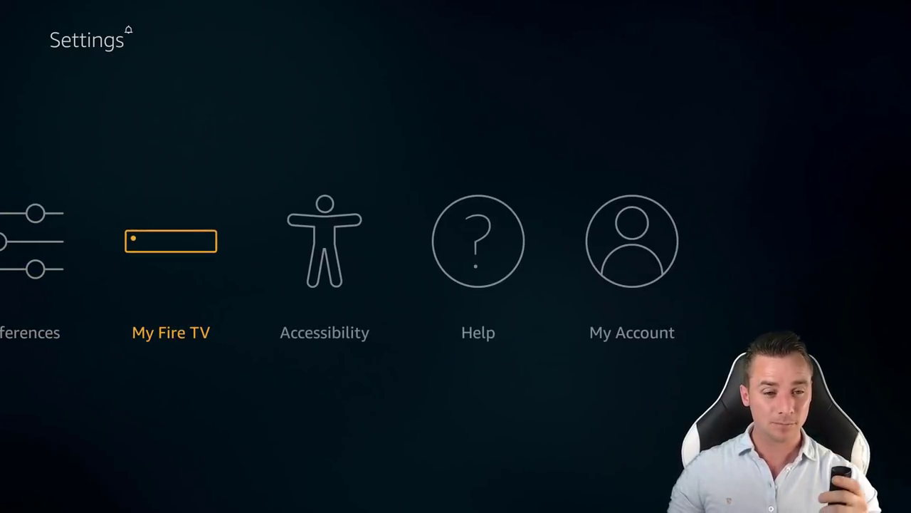
{"action": "key", "text": "Return"}
{"action": "key", "text": "Down"}
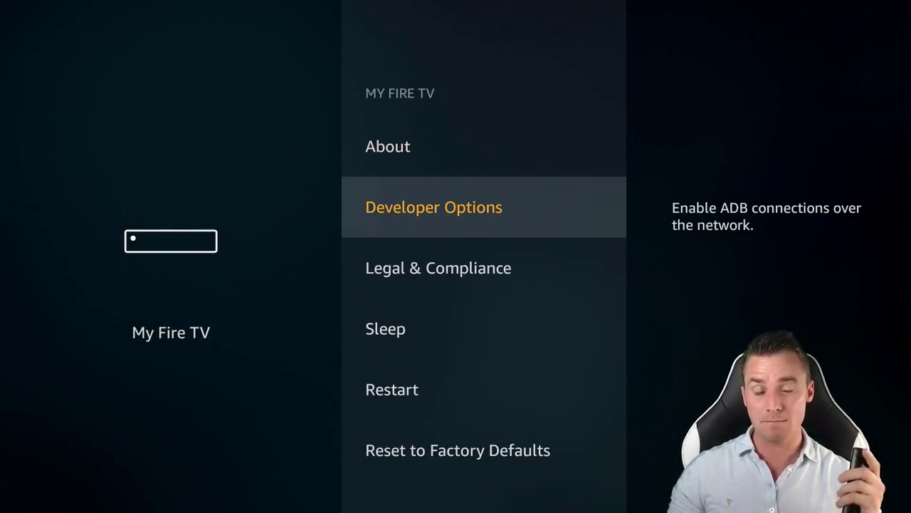
{"action": "key", "text": "Return"}
{"action": "key", "text": "Down"}
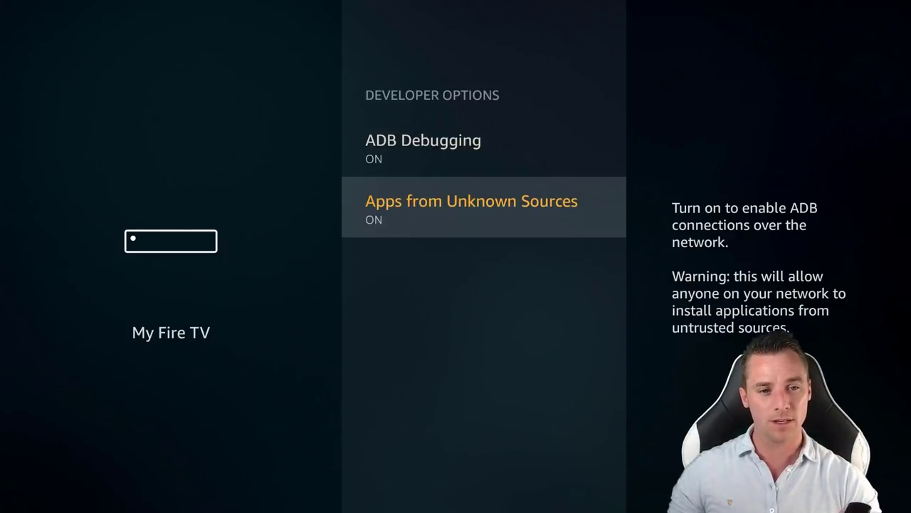
- Leave the device settings and open the Fire TV search screen
{"action": "key", "text": "Escape"}
{"action": "key", "text": "Escape"}
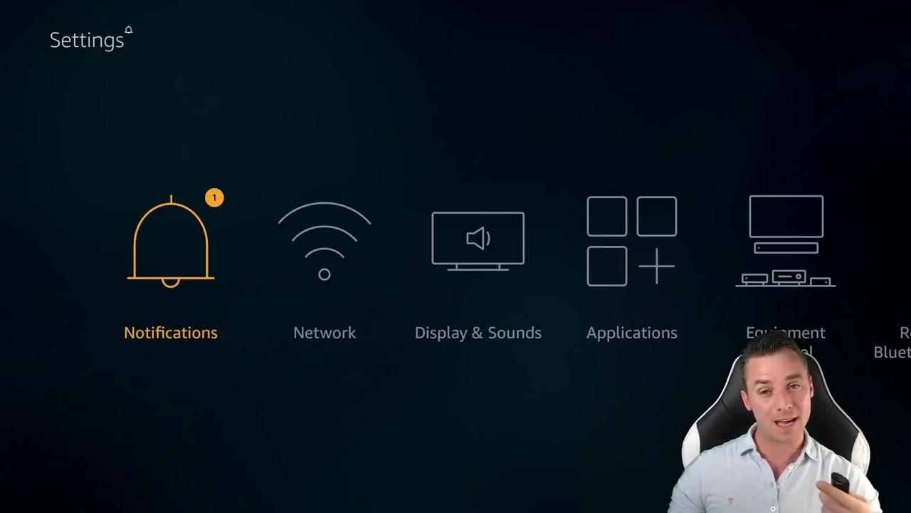
{"action": "key", "text": "Up"}
{"action": "key", "text": "Home"}
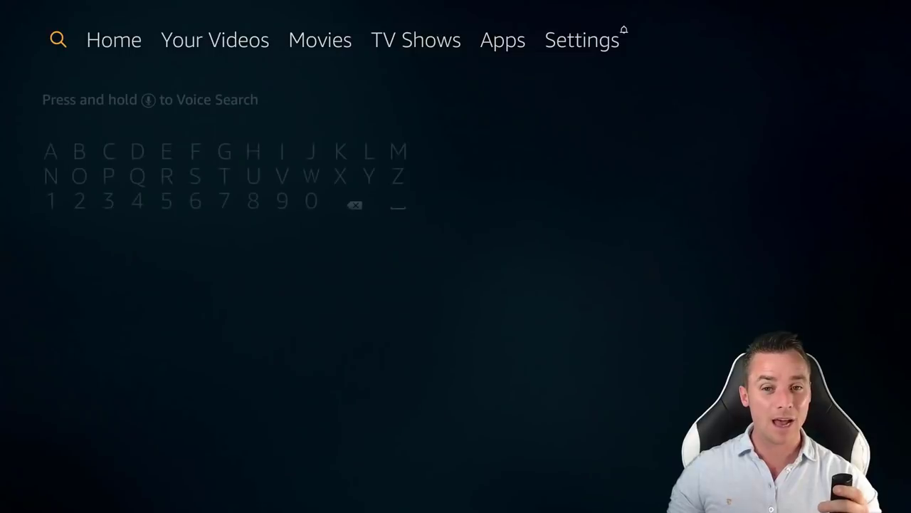
- Enter "Dow" as the search term using the on-screen letters
{"action": "key", "text": "Down"}
{"action": "key", "text": "Right"}
{"action": "key", "text": "Right"}
{"action": "key", "text": "Right"}
{"action": "key", "text": "Up"}
{"action": "key", "text": "Return"}
{"action": "key", "text": "Down"}
{"action": "key", "text": "Left"}
{"action": "key", "text": "Left"}
{"action": "key", "text": "Return"}
{"action": "key", "text": "Left"}
{"action": "key", "text": "Left"}
{"action": "key", "text": "Left"}
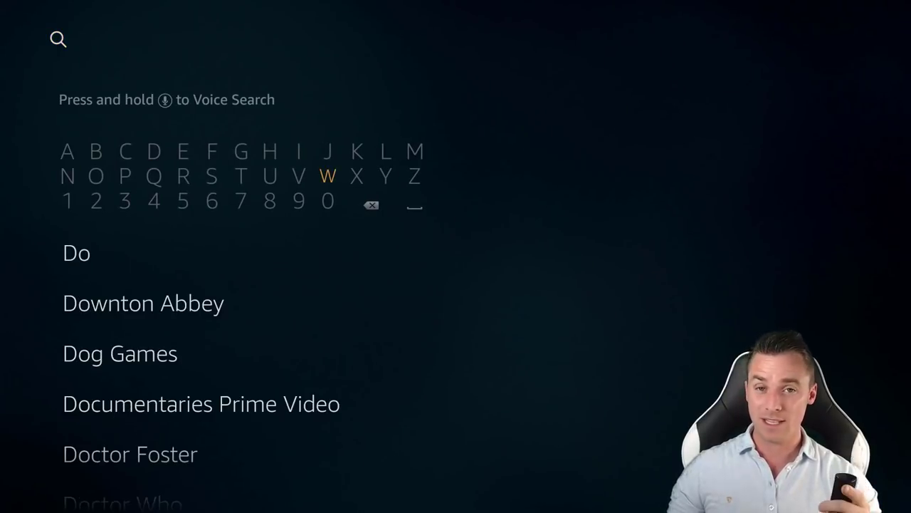
{"action": "key", "text": "Return"}
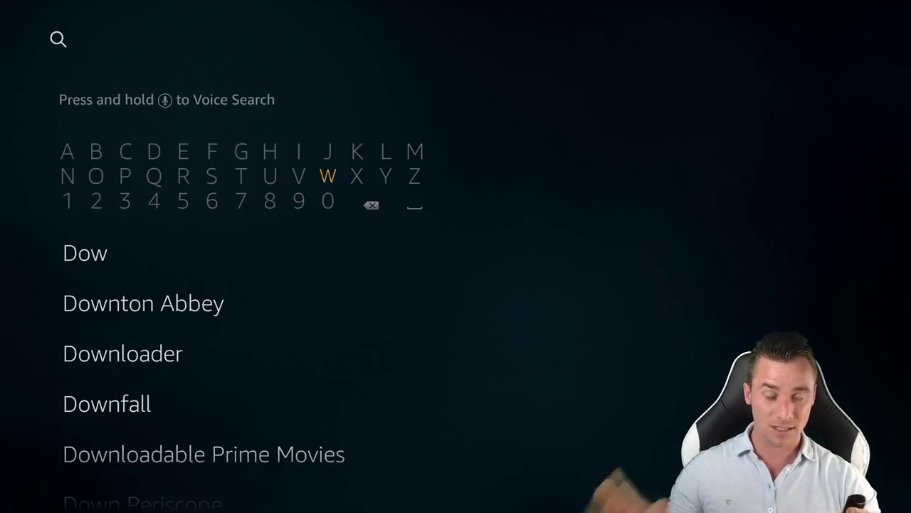
- Choose the Downloader search suggestion and open the Downloader app from the Apps & Games results
{"action": "key", "text": "Down"}
{"action": "key", "text": "Down"}
{"action": "key", "text": "Down"}
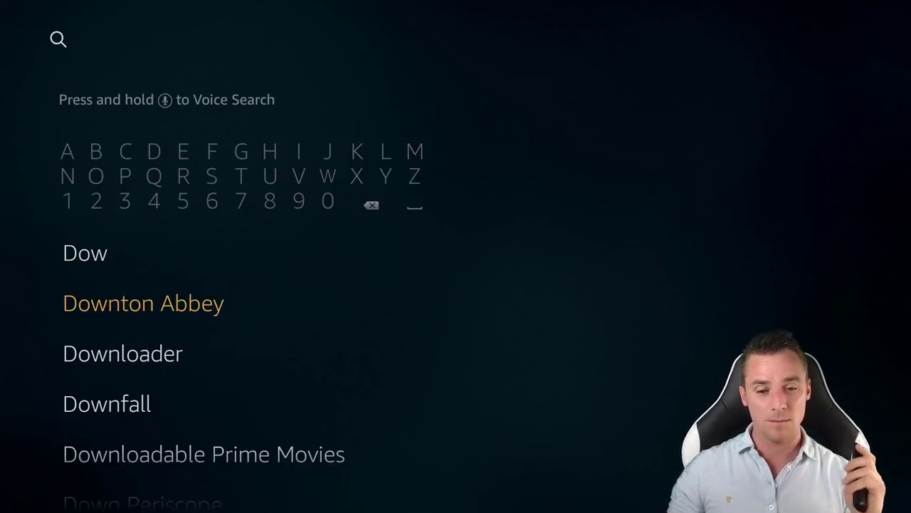
{"action": "key", "text": "Down"}
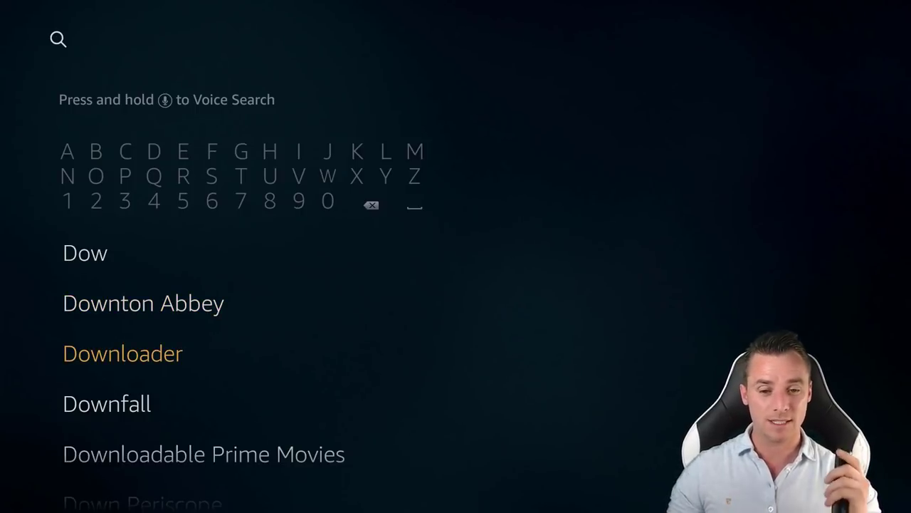
{"action": "key", "text": "Return"}
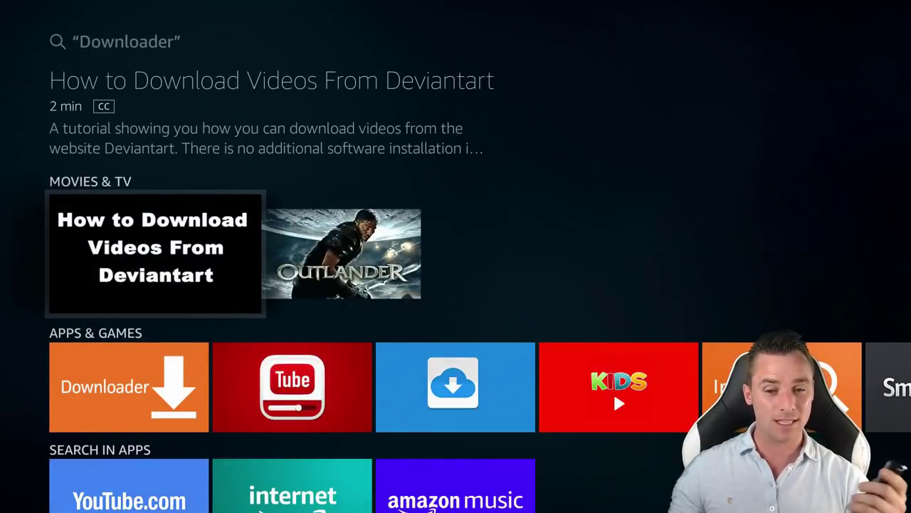
{"action": "key", "text": "Down"}
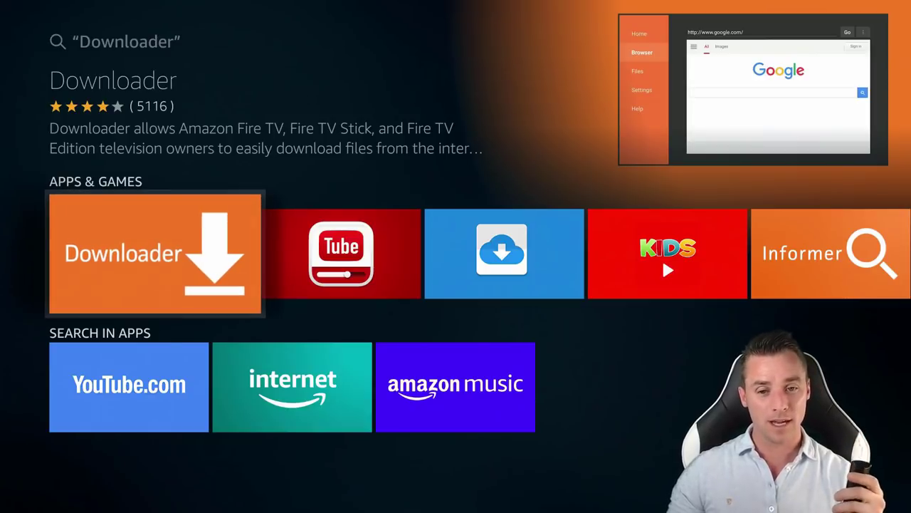
{"action": "key", "text": "Return"}
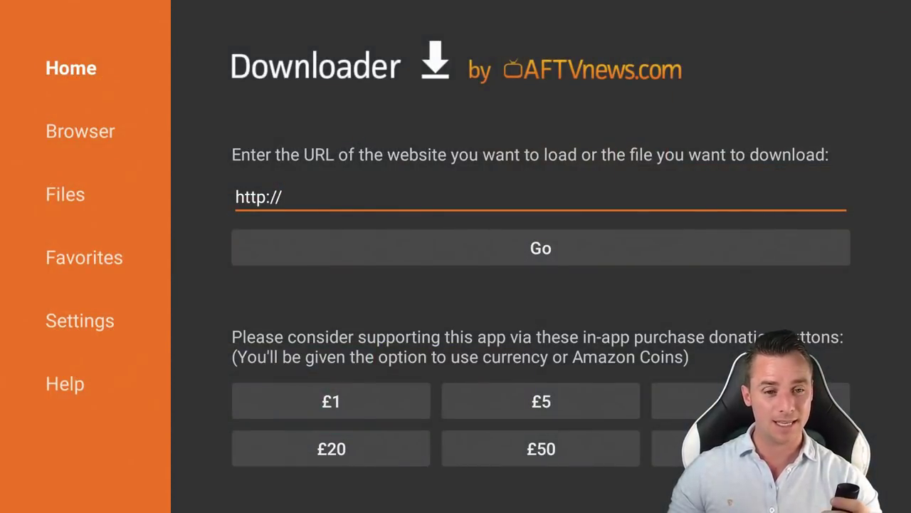
{"action": "key", "text": "Return"}
{"action": "key", "text": "Down"}
{"action": "key", "text": "Right"}
{"action": "key", "text": "Right"}
{"action": "key", "text": "Right"}
{"action": "key", "text": "Right"}
{"action": "key", "text": "Right"}
{"action": "key", "text": "Right"}
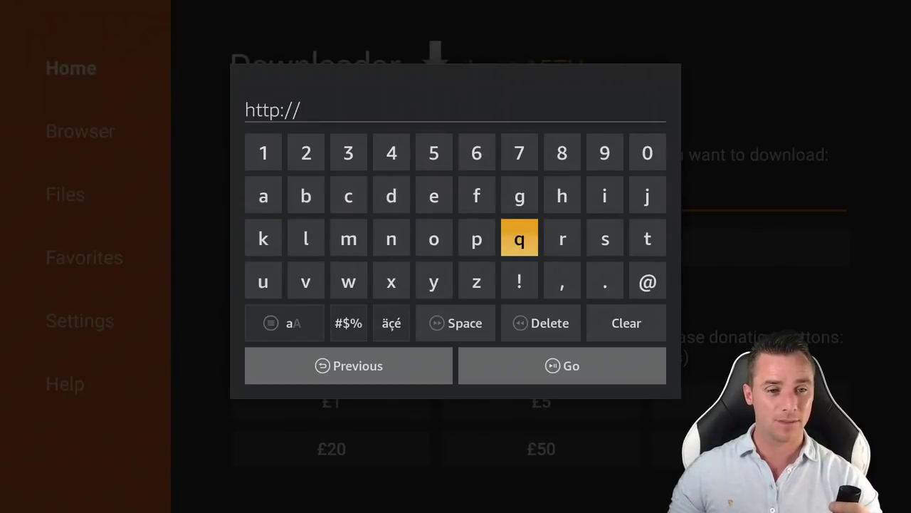
{"action": "key", "text": "Up"}
{"action": "key", "text": "Return"}
{"action": "key", "text": "Left"}
{"action": "key", "text": "Left"}
{"action": "key", "text": "Return"}
{"action": "key", "text": "Down"}
{"action": "key", "text": "Right"}
{"action": "key", "text": "Right"}
{"action": "key", "text": "Right"}
{"action": "key", "text": "Right"}
{"action": "key", "text": "Right"}
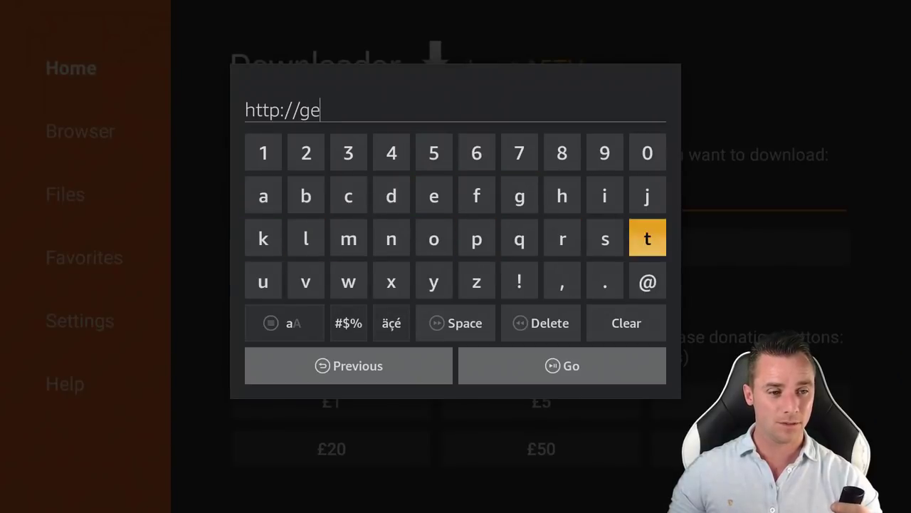
{"action": "key", "text": "Return"}
{"action": "key", "text": "Down"}
{"action": "key", "text": "Left"}
{"action": "key", "text": "Return"}
{"action": "key", "text": "Up"}
{"action": "key", "text": "Left"}
{"action": "key", "text": "Left"}
{"action": "key", "text": "Left"}
{"action": "key", "text": "Up"}
{"action": "key", "text": "Return"}
{"action": "key", "text": "Right"}
{"action": "key", "text": "Right"}
{"action": "key", "text": "Right"}
{"action": "key", "text": "Return"}
{"action": "key", "text": "Down"}
{"action": "key", "text": "Left"}
{"action": "key", "text": "Left"}
{"action": "key", "text": "Left"}
{"action": "key", "text": "Left"}
{"action": "key", "text": "Left"}
{"action": "key", "text": "Left"}
{"action": "key", "text": "Left"}
{"action": "key", "text": "Return"}
{"action": "key", "text": "Right"}
{"action": "key", "text": "Right"}
{"action": "key", "text": "Right"}
{"action": "key", "text": "Up"}
{"action": "key", "text": "Return"}
{"action": "key", "text": "Down"}
{"action": "key", "text": "Down"}
{"action": "key", "text": "Right"}
{"action": "key", "text": "Right"}
{"action": "key", "text": "Right"}
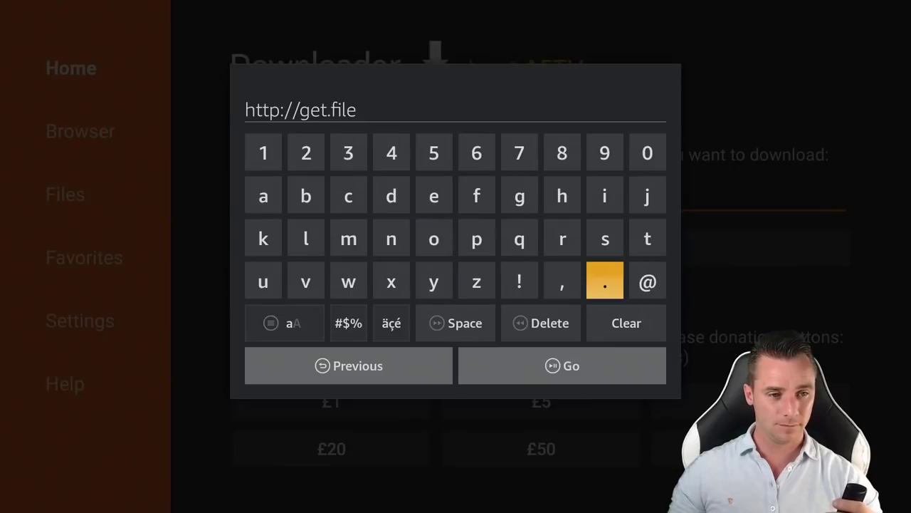
{"action": "key", "text": "Up"}
{"action": "key", "text": "Left"}
{"action": "key", "text": "Left"}
{"action": "key", "text": "Left"}
{"action": "key", "text": "Left"}
{"action": "key", "text": "Left"}
{"action": "key", "text": "Return"}
{"action": "key", "text": "Left"}
{"action": "key", "text": "Left"}
{"action": "key", "text": "Left"}
{"action": "key", "text": "Return"}
{"action": "key", "text": "Down"}
{"action": "key", "text": "Left"}
{"action": "key", "text": "Left"}
{"action": "key", "text": "Left"}
{"action": "key", "text": "Left"}
{"action": "key", "text": "Left"}
{"action": "key", "text": "Return"}
{"action": "key", "text": "Left"}
{"action": "key", "text": "Left"}
{"action": "key", "text": "Left"}
{"action": "key", "text": "Return"}
{"action": "key", "text": "Up"}
{"action": "key", "text": "Right"}
{"action": "key", "text": "Right"}
{"action": "key", "text": "Right"}
{"action": "key", "text": "Right"}
{"action": "key", "text": "Return"}
{"action": "key", "text": "Left"}
{"action": "key", "text": "Return"}
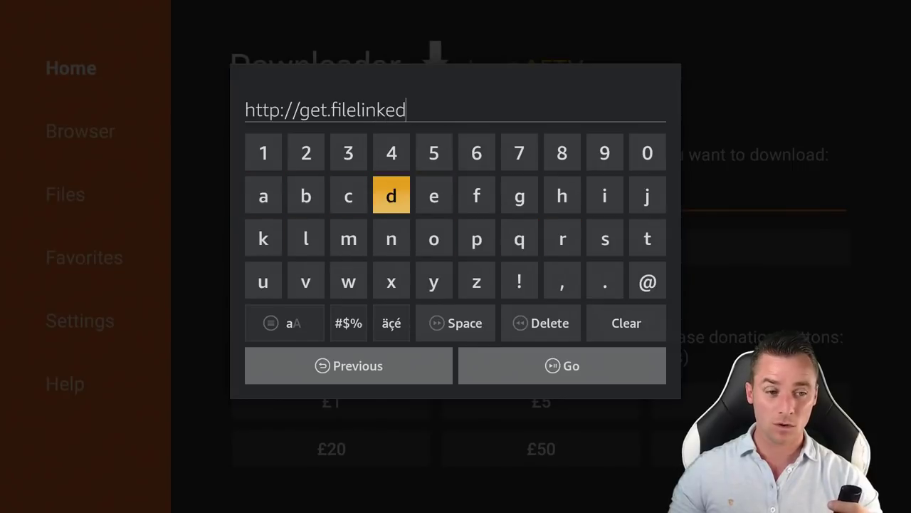
{"action": "key", "text": "Down"}
{"action": "key", "text": "Down"}
{"action": "key", "text": "Right"}
{"action": "key", "text": "Right"}
{"action": "key", "text": "Right"}
{"action": "key", "text": "Right"}
{"action": "key", "text": "Return"}
{"action": "key", "text": "Left"}
{"action": "key", "text": "Left"}
{"action": "key", "text": "Left"}
{"action": "key", "text": "Left"}
{"action": "key", "text": "Left"}
{"action": "key", "text": "Left"}
{"action": "key", "text": "Up"}
{"action": "key", "text": "Up"}
{"action": "key", "text": "Return"}
{"action": "key", "text": "Down"}
{"action": "key", "text": "Right"}
{"action": "key", "text": "Right"}
{"action": "key", "text": "Return"}
{"action": "key", "text": "Left"}
{"action": "key", "text": "Left"}
{"action": "key", "text": "Return"}
- Download the Filelinked APK from the entered address and install it
{"action": "key", "text": "Down"}
{"action": "key", "text": "Down"}
{"action": "key", "text": "Down"}
{"action": "key", "text": "Right"}
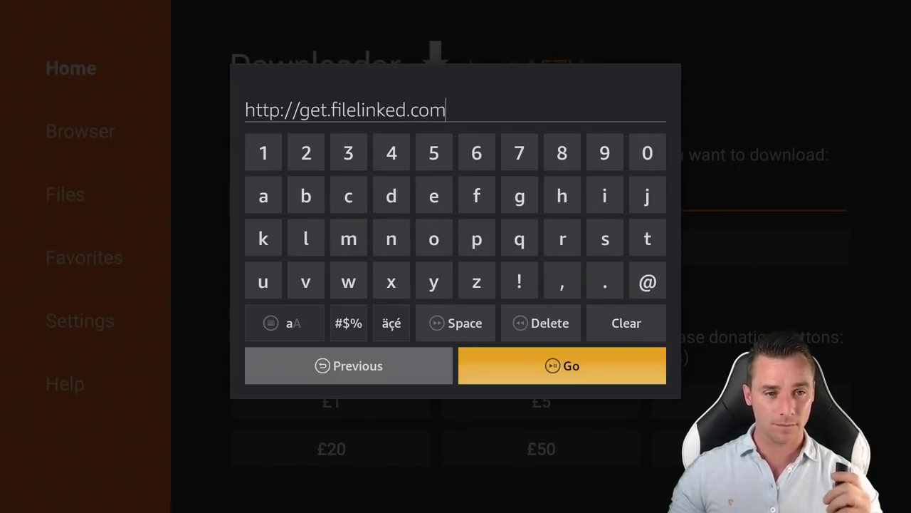
{"action": "key", "text": "Return"}
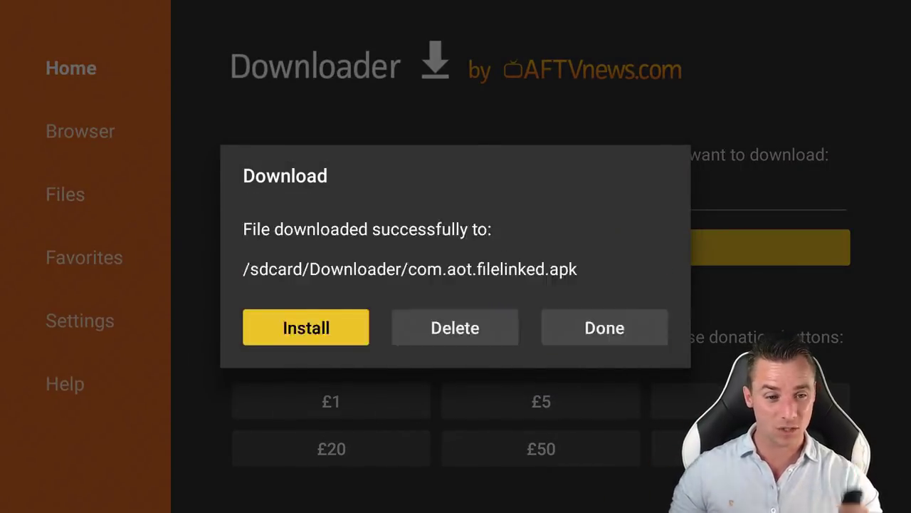
{"action": "key", "text": "Return"}
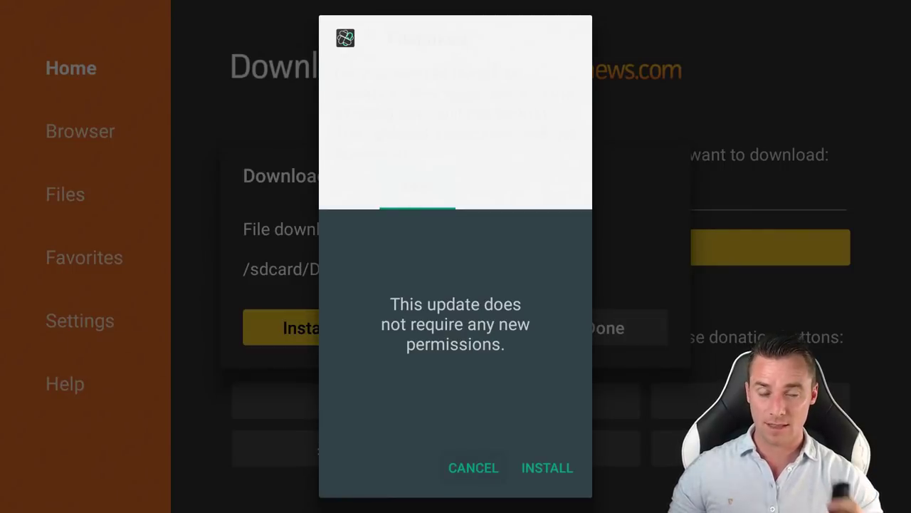
{"action": "key", "text": "Return"}
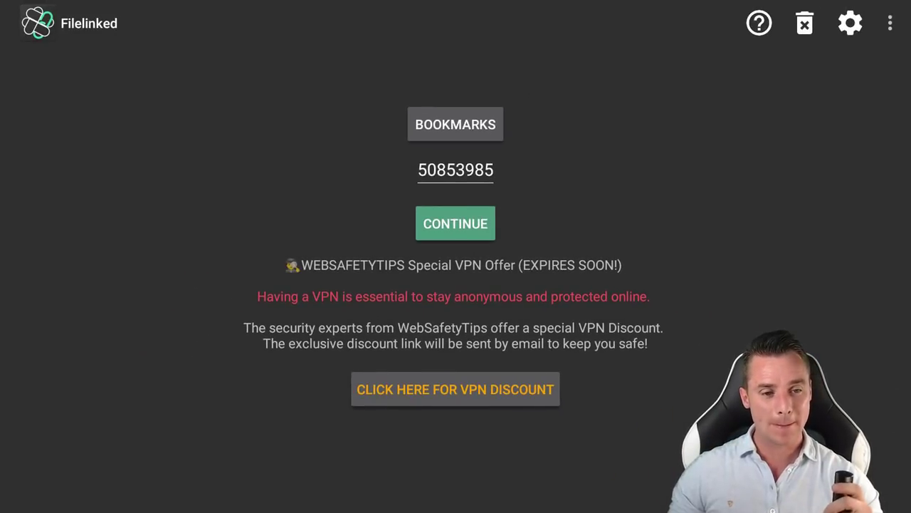
- Continue with the entered Filelinked code to load the APK market and dismiss the promotional pop-up
{"action": "key", "text": "Return"}
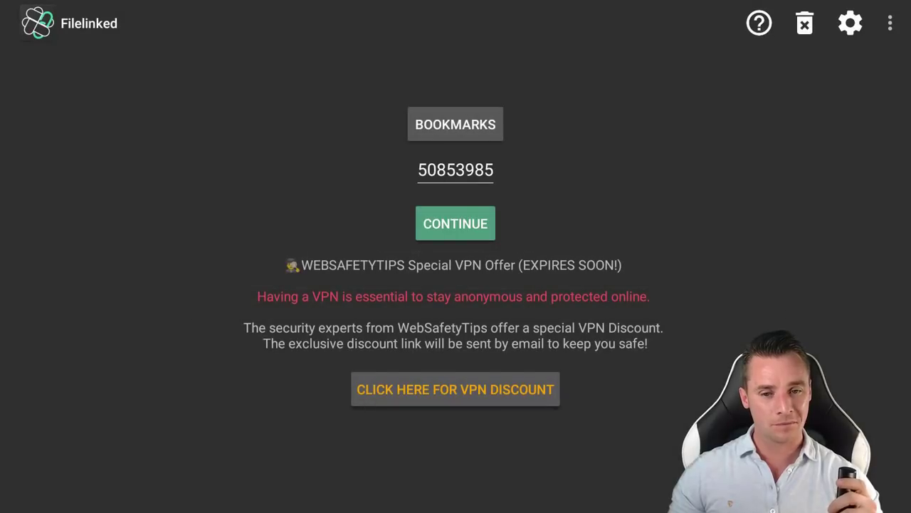
{"action": "key", "text": "Return"}
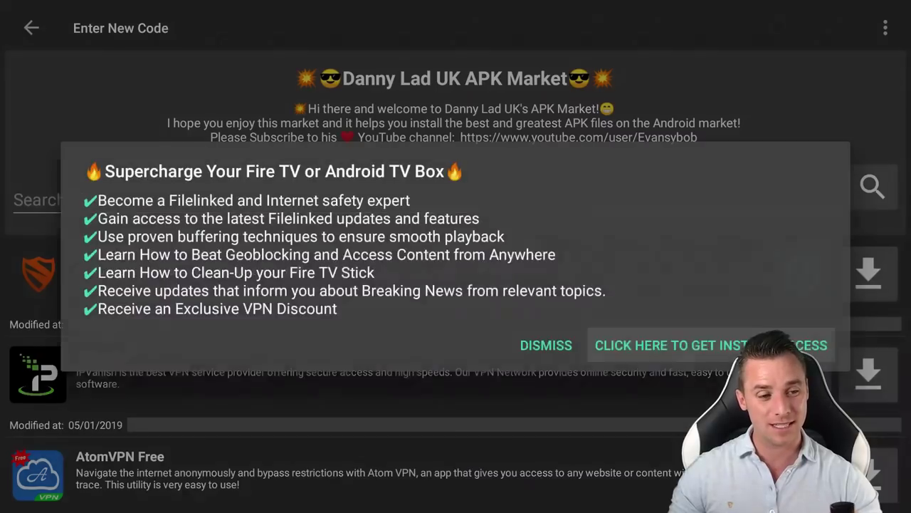
{"action": "key", "text": "Left"}
{"action": "key", "text": "Return"}
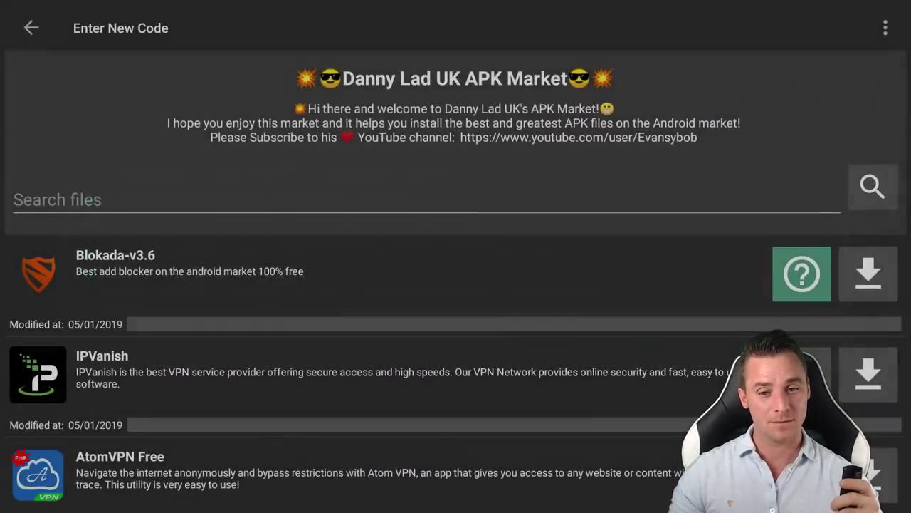
- Browse the APK market's file list from Blokada down to Swift_Streamz to examine which VPN, media player and streaming apps it offers
{"action": "key", "text": "Down"}
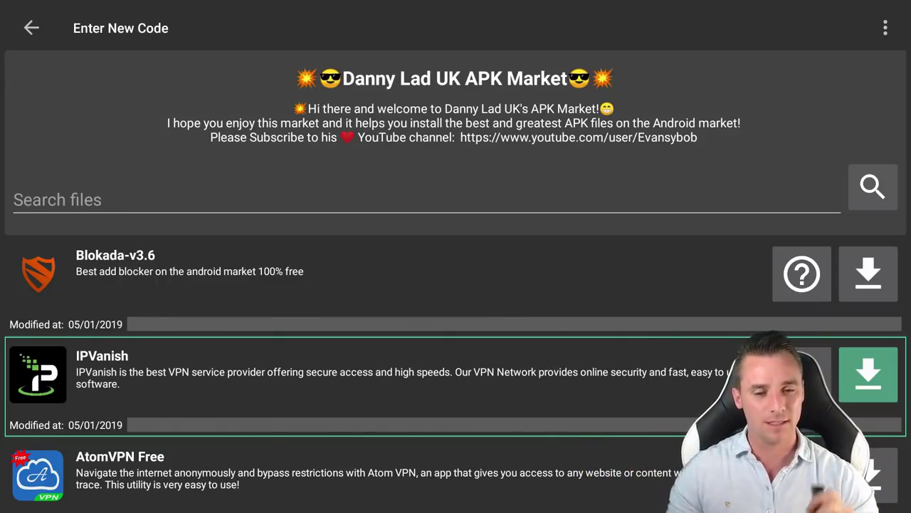
{"action": "key", "text": "Down"}
{"action": "key", "text": "Down"}
{"action": "key", "text": "Down"}
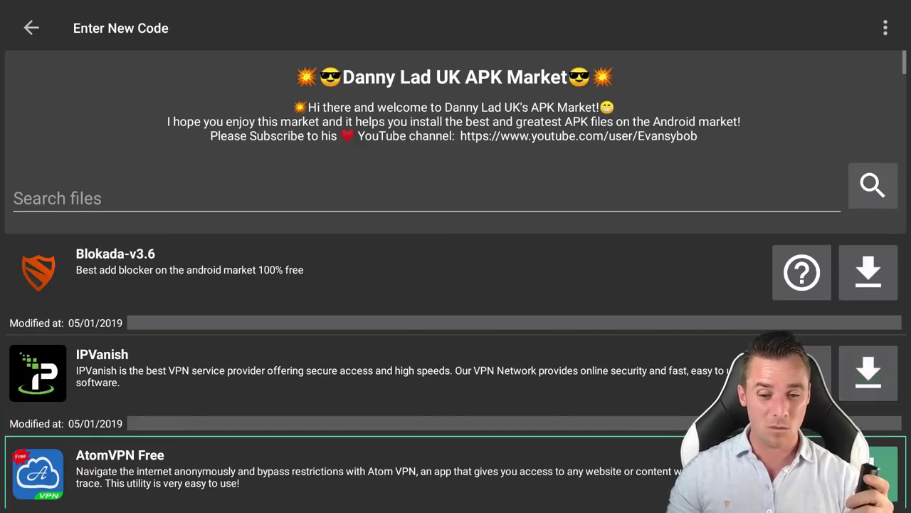
{"action": "key", "text": "Up"}
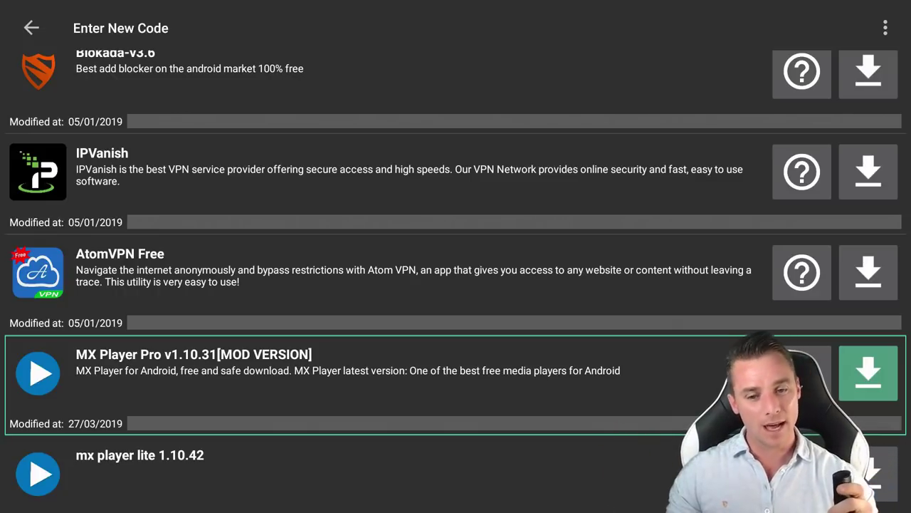
{"action": "key", "text": "Down"}
{"action": "key", "text": "Down"}
{"action": "key", "text": "Down"}
{"action": "key", "text": "Down"}
{"action": "key", "text": "Down"}
{"action": "key", "text": "Down"}
{"action": "key", "text": "Down"}
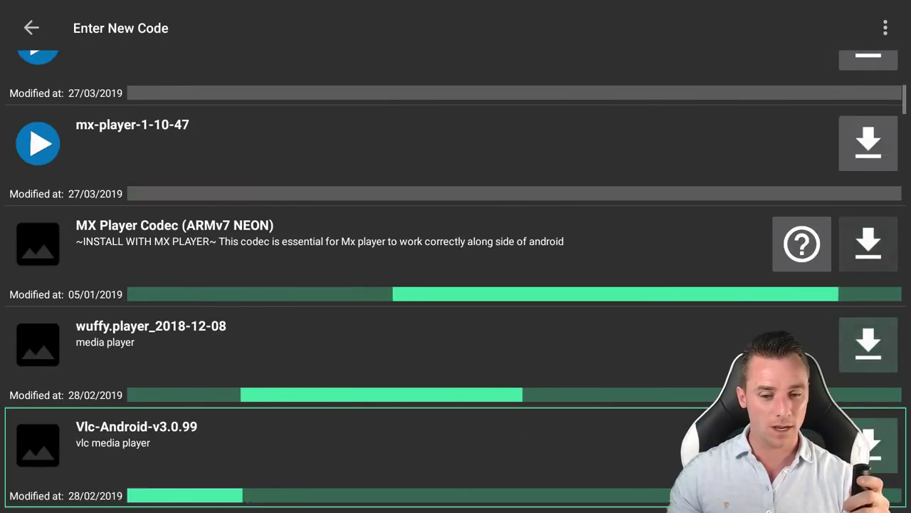
{"action": "key", "text": "Down"}
{"action": "key", "text": "Down"}
{"action": "key", "text": "Down"}
{"action": "key", "text": "Down"}
{"action": "key", "text": "Down"}
{"action": "key", "text": "Down"}
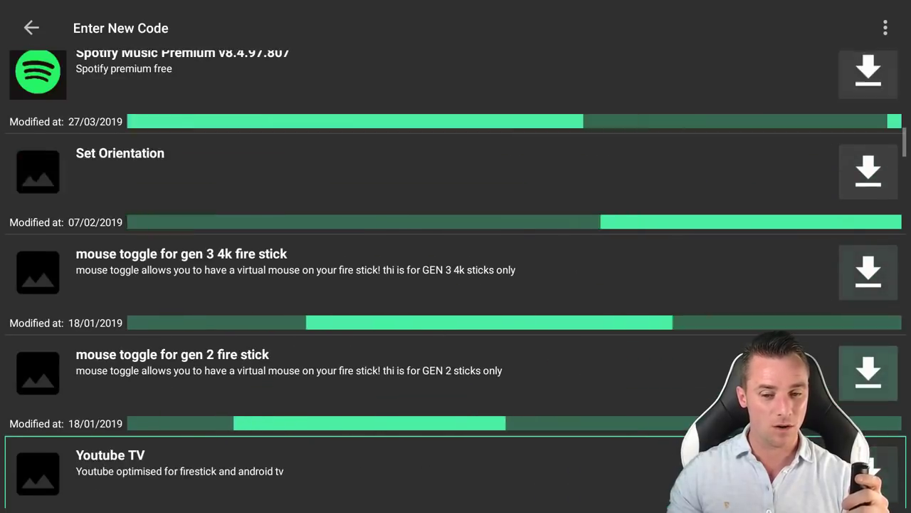
{"action": "key", "text": "Down"}
{"action": "key", "text": "Down"}
{"action": "key", "text": "Down"}
{"action": "key", "text": "Down"}
{"action": "key", "text": "Down"}
{"action": "key", "text": "Down"}
{"action": "key", "text": "Down"}
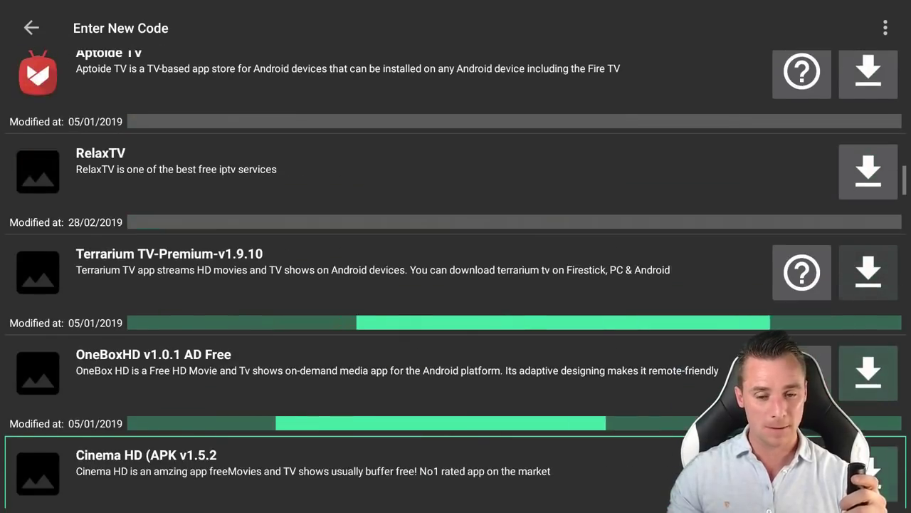
{"action": "key", "text": "Down"}
{"action": "key", "text": "Down"}
{"action": "key", "text": "Down"}
{"action": "key", "text": "Down"}
{"action": "key", "text": "Down"}
{"action": "key", "text": "Down"}
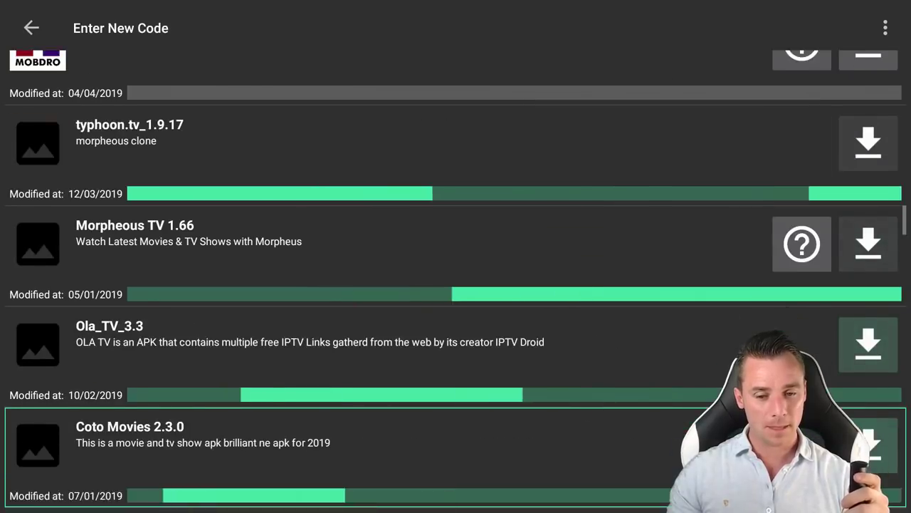
{"action": "key", "text": "Down"}
{"action": "key", "text": "Down"}
{"action": "key", "text": "Down"}
{"action": "key", "text": "Down"}
{"action": "key", "text": "Down"}
{"action": "key", "text": "Down"}
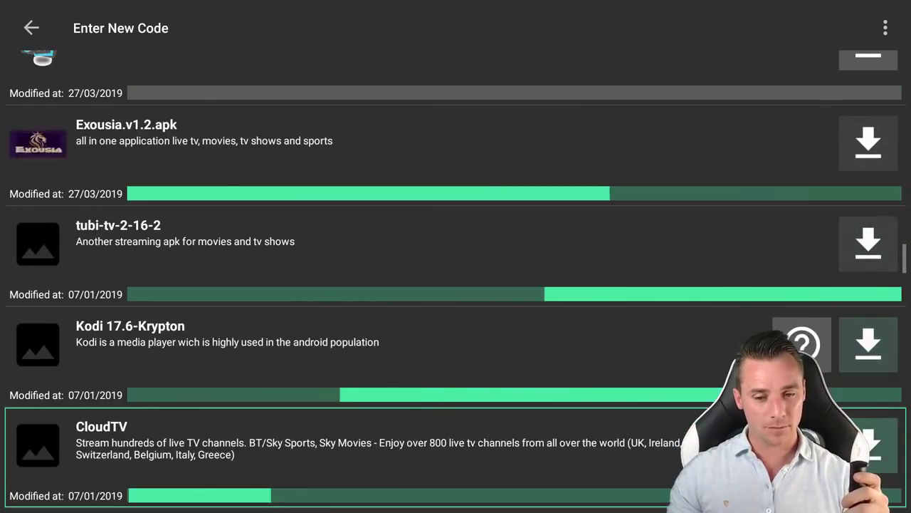
{"action": "key", "text": "Down"}
{"action": "key", "text": "Down"}
{"action": "key", "text": "Down"}
{"action": "key", "text": "Down"}
{"action": "key", "text": "Down"}
{"action": "key", "text": "Down"}
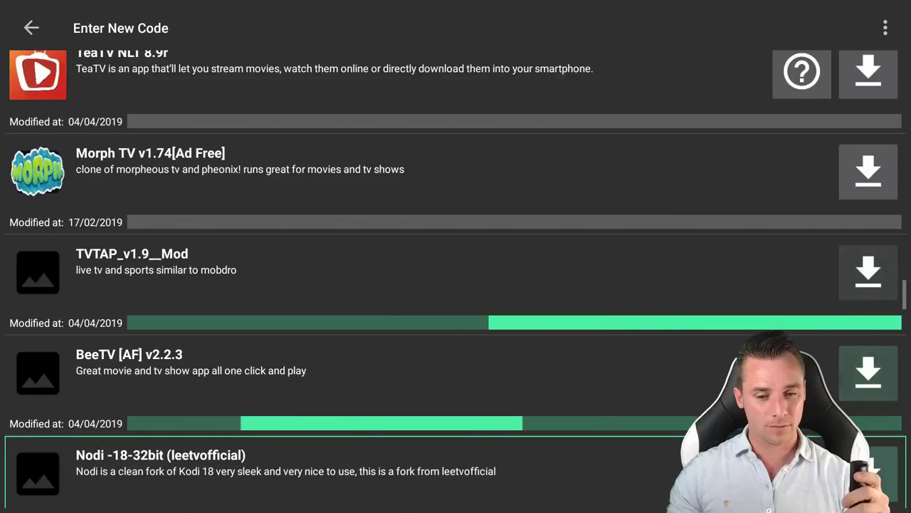
{"action": "key", "text": "Down"}
{"action": "key", "text": "Down"}
{"action": "key", "text": "Up"}
{"action": "key", "text": "Right"}
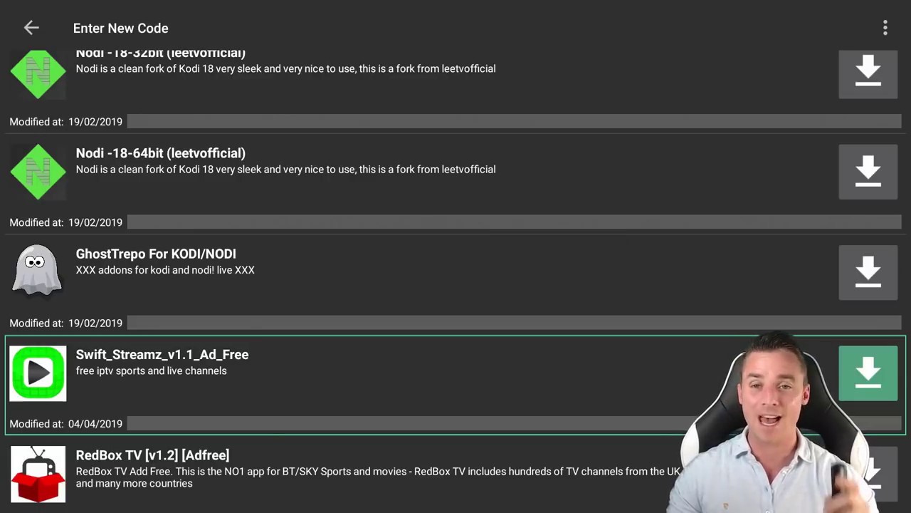
- End the current APK market session, confirming the move to entering a new code, and return to the Fire TV home screen
{"action": "key", "text": "Escape"}
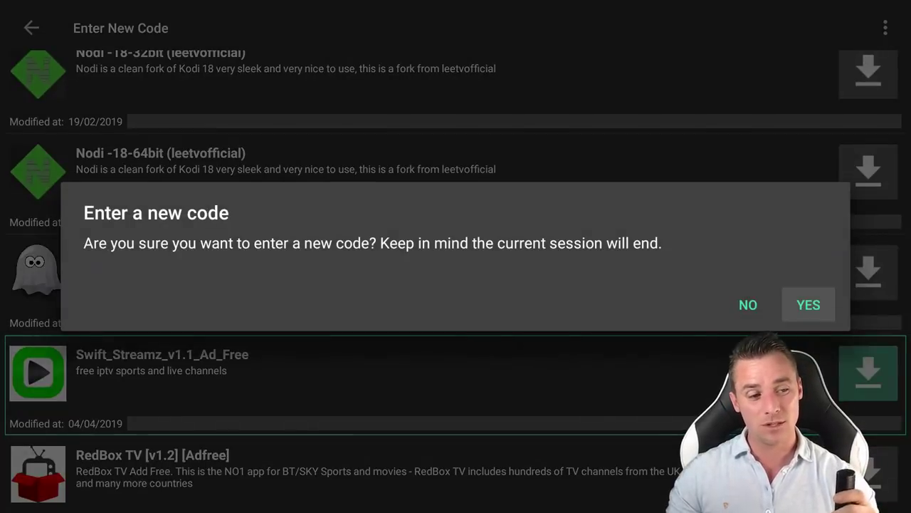
{"action": "key", "text": "Return"}
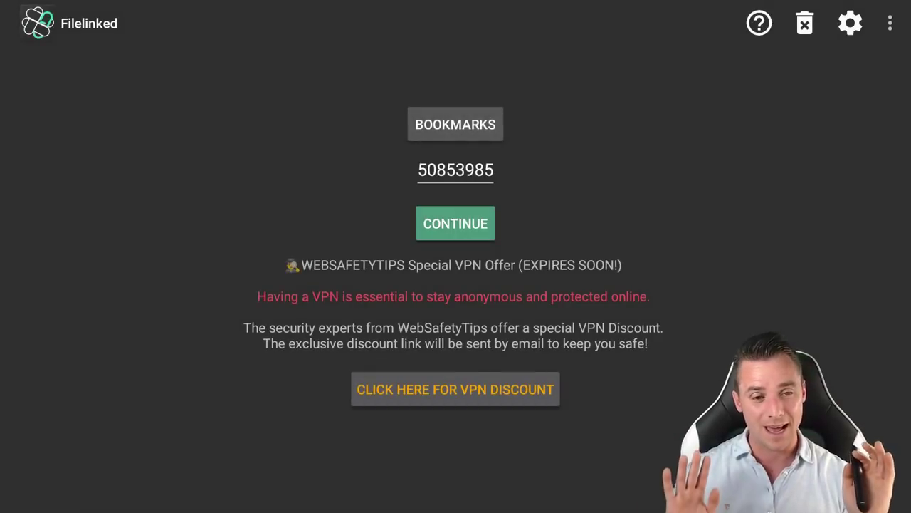
{"action": "key", "text": "Home"}
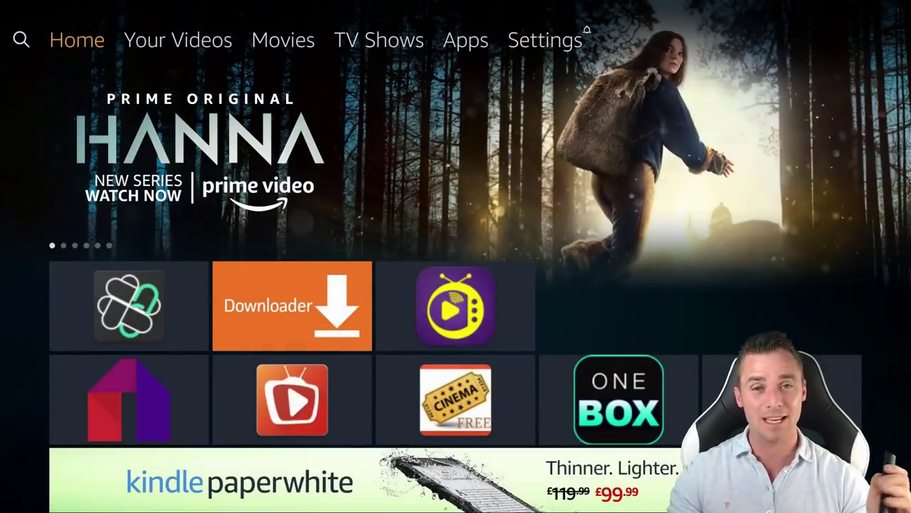